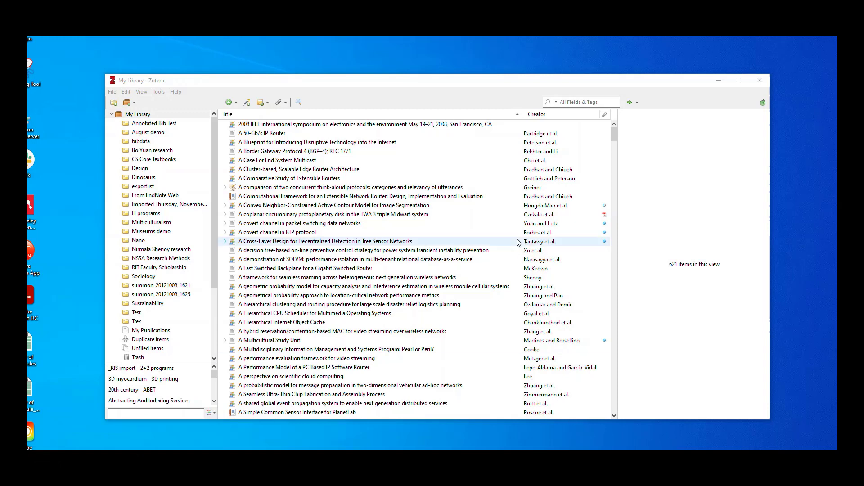
Step: Open Zotero Preferences at the Cite section to show the Style Manager's installed styles
{"action": "left_click", "coordinate": [462, 82]}
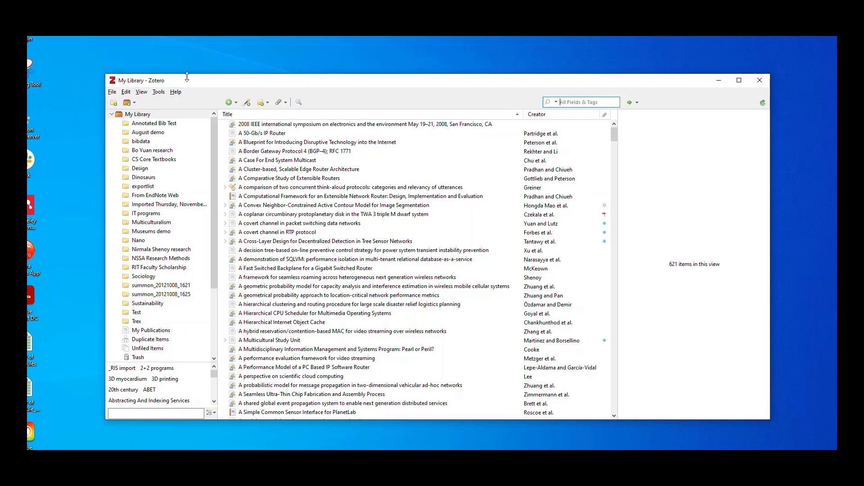
{"action": "left_click", "coordinate": [128, 92]}
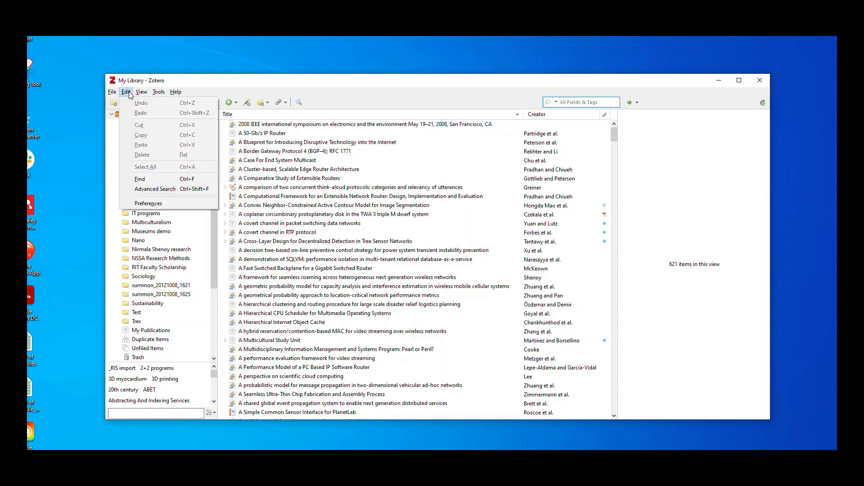
{"action": "left_click", "coordinate": [148, 203]}
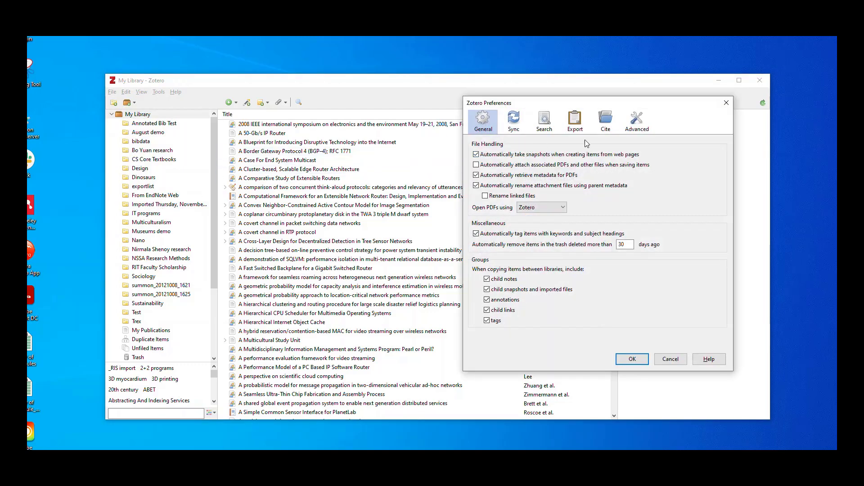
{"action": "left_click", "coordinate": [607, 119]}
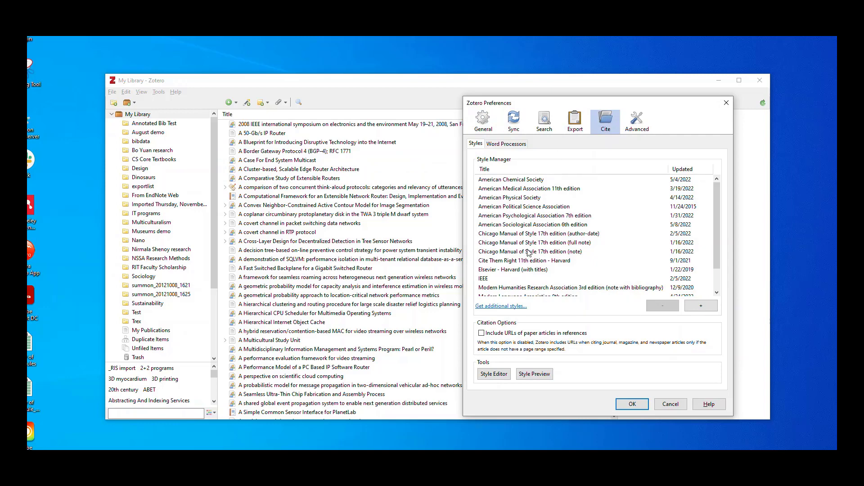
Step: Install the APA 7th edition (annotated bibliography) style from the Zotero style repository
{"action": "left_click", "coordinate": [513, 307]}
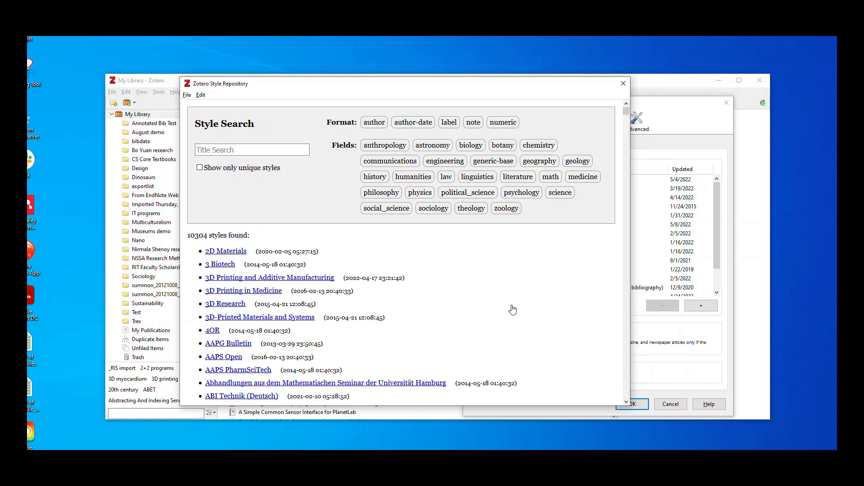
{"action": "type", "text": "annota"}
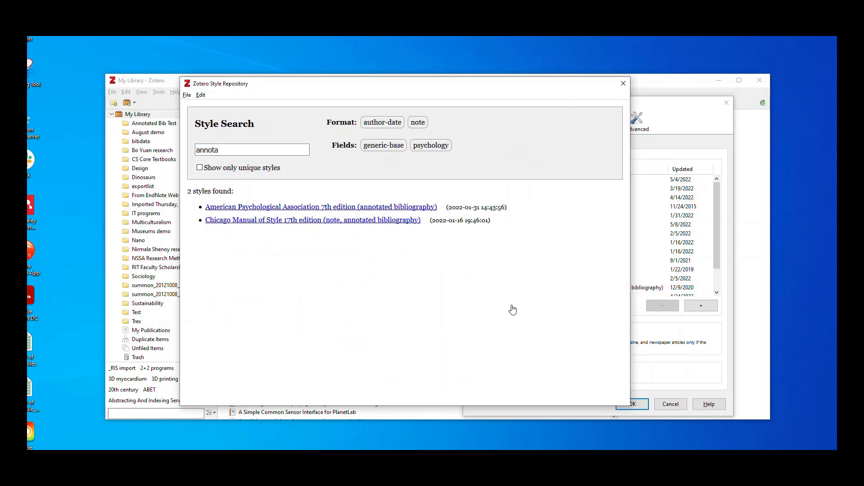
{"action": "type", "text": "ted"}
{"action": "left_click", "coordinate": [213, 210]}
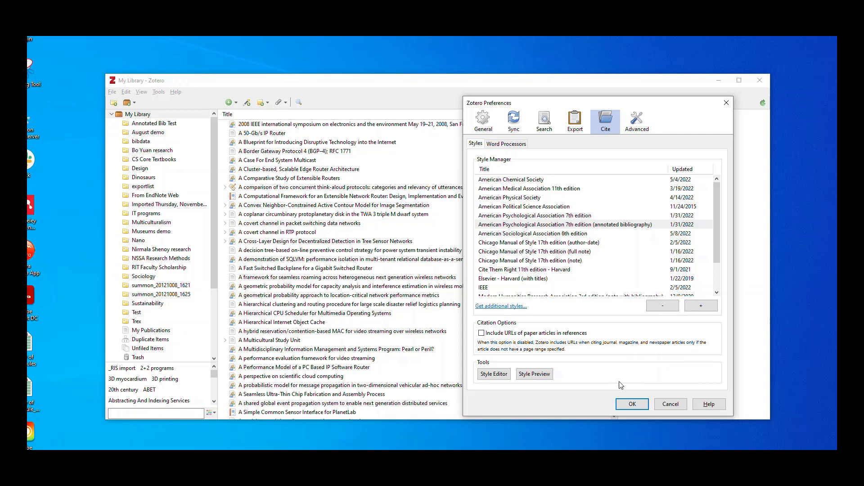
Step: Confirm Preferences with OK and switch to the Annotated Bib Test collection
{"action": "left_click", "coordinate": [632, 405]}
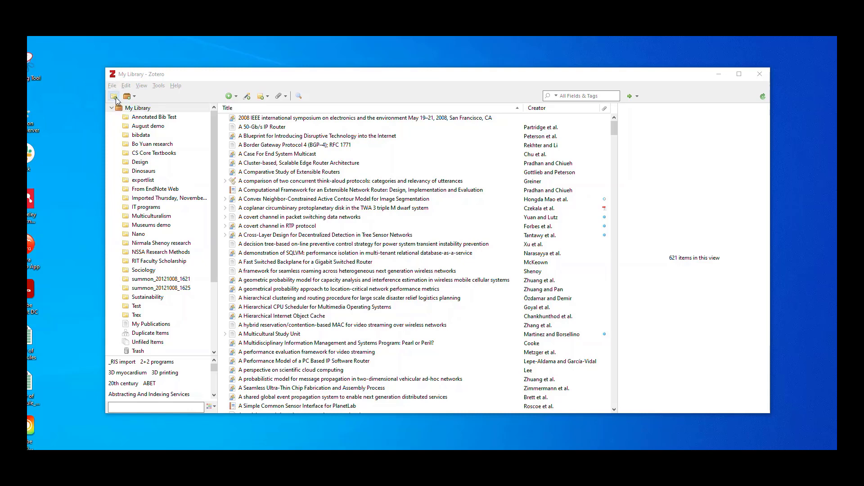
{"action": "left_click", "coordinate": [142, 119]}
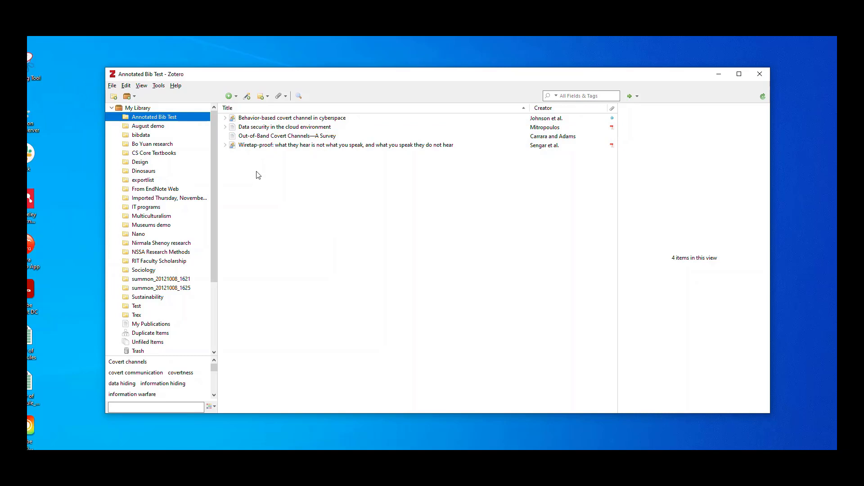
Step: Review the Wiretap-proof item's details, then select the Behavior-based covert channel item
{"action": "left_click", "coordinate": [281, 147]}
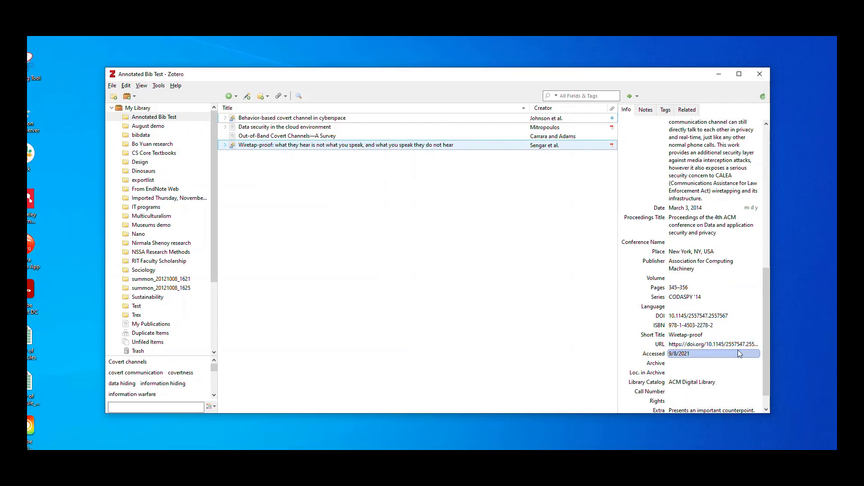
{"action": "left_click_drag", "start_coordinate": [767, 364], "coordinate": [766, 152]}
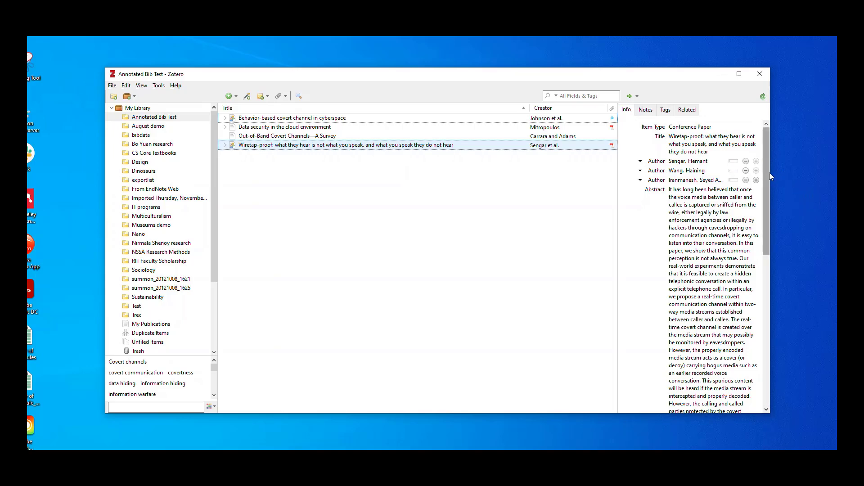
{"action": "left_click_drag", "start_coordinate": [768, 174], "coordinate": [785, 356]}
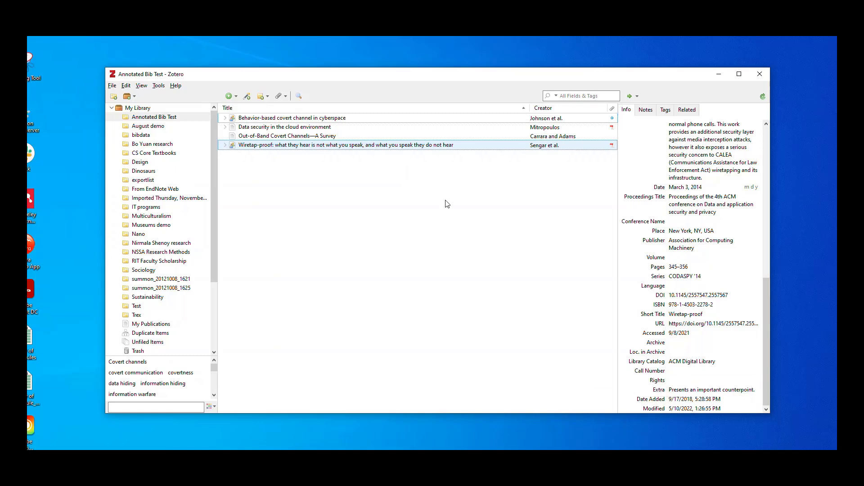
{"action": "left_click", "coordinate": [350, 121]}
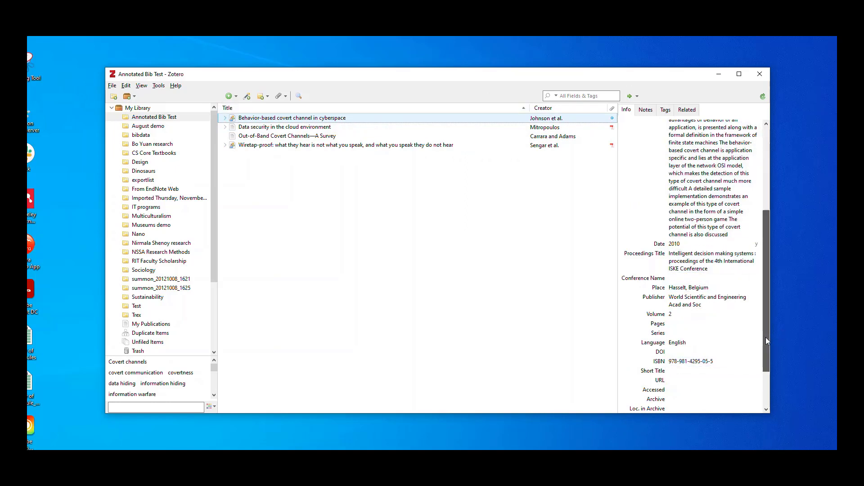
{"action": "left_click_drag", "start_coordinate": [768, 338], "coordinate": [770, 388]}
Step: Replace the Behavior-based item's WOS identifier in Extra with 'This is an important methodological example.'
{"action": "left_click", "coordinate": [698, 389]}
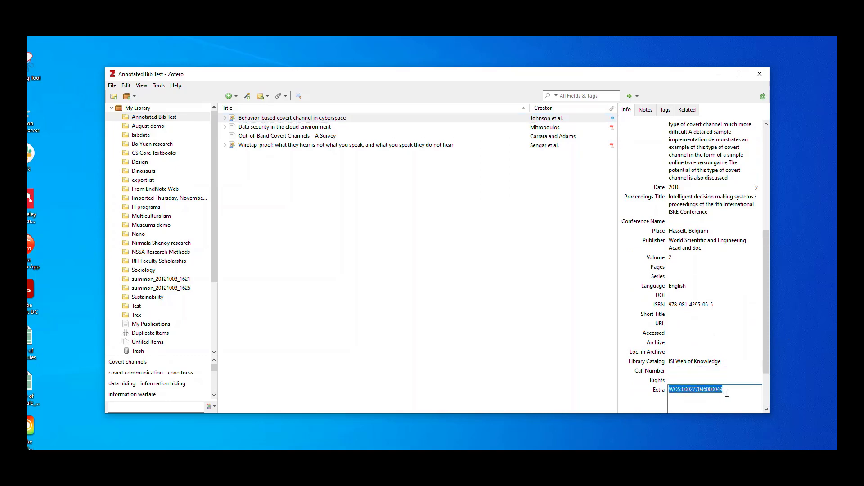
{"action": "key", "text": "Delete"}
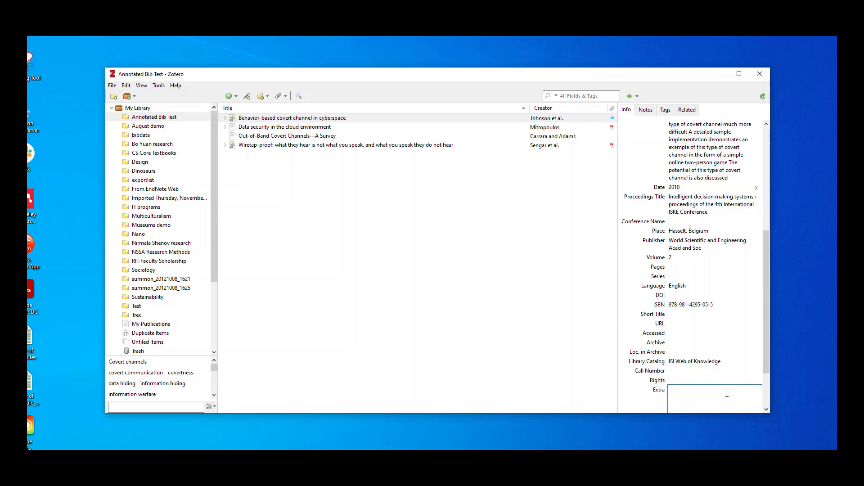
{"action": "type", "text": "Th"}
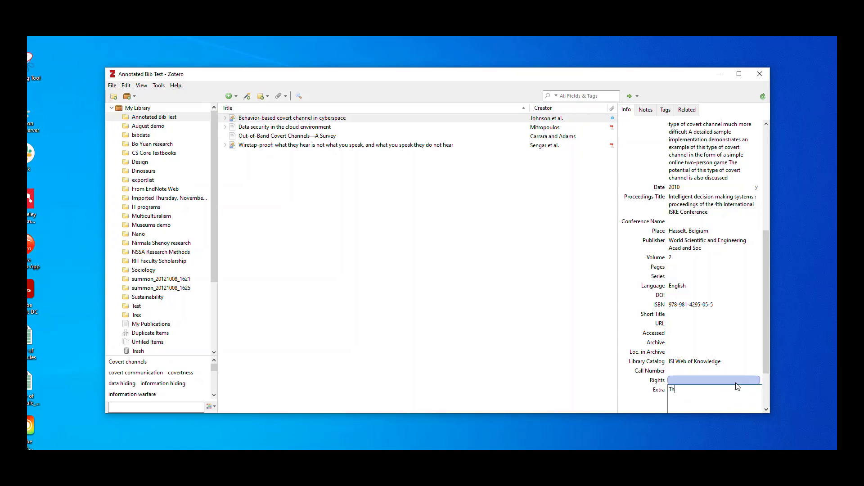
{"action": "type", "text": "is is an important methodological example."}
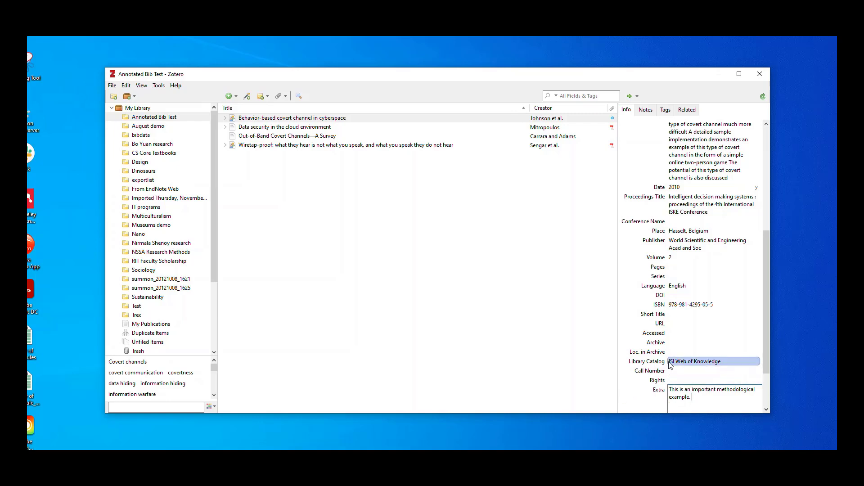
{"action": "left_click", "coordinate": [589, 342]}
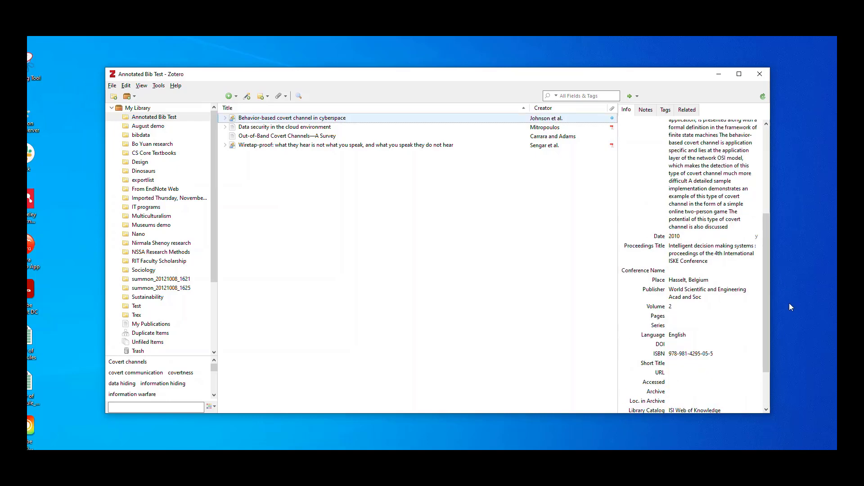
{"action": "mouse_move", "coordinate": [767, 314]}
{"action": "left_mouse_down"}
{"action": "mouse_move", "coordinate": [775, 366]}
{"action": "mouse_move", "coordinate": [771, 228]}
{"action": "left_mouse_up"}
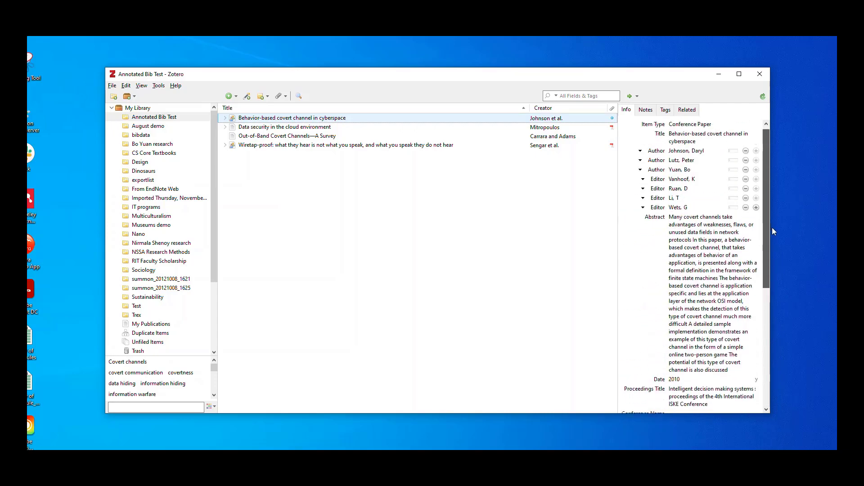
Step: Export the Annotated Bib Test collection as an APA 7th annotated bibliography RTF into Downloads
{"action": "right_click", "coordinate": [186, 122]}
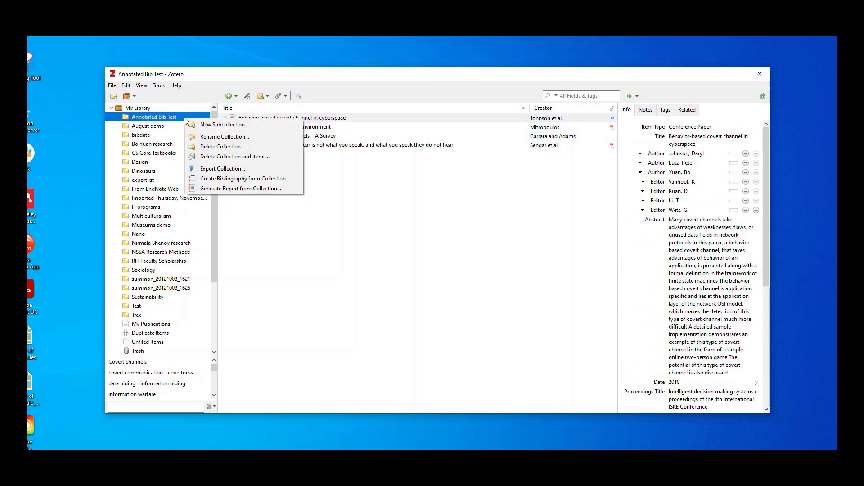
{"action": "left_click", "coordinate": [262, 181]}
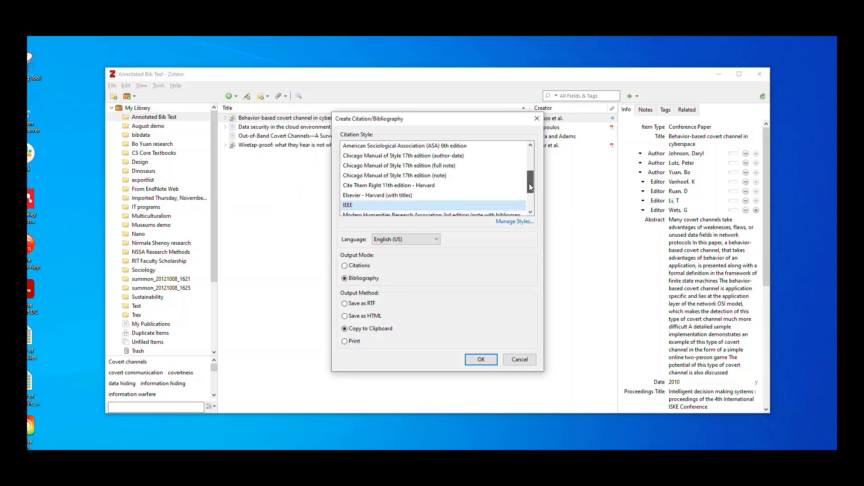
{"action": "left_click_drag", "start_coordinate": [529, 183], "coordinate": [531, 148]}
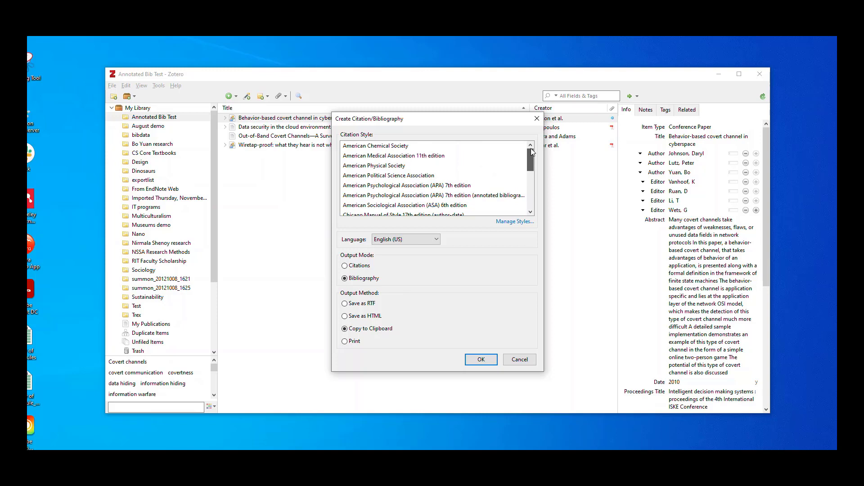
{"action": "left_click", "coordinate": [398, 197]}
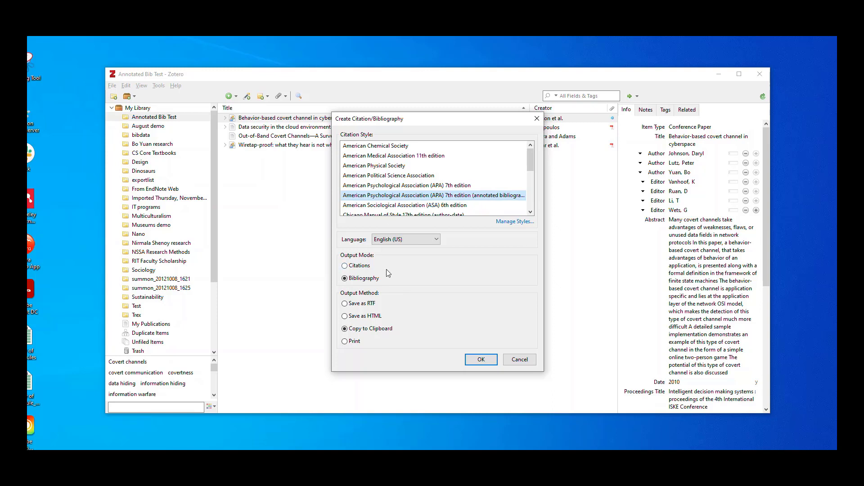
{"action": "left_click", "coordinate": [361, 305]}
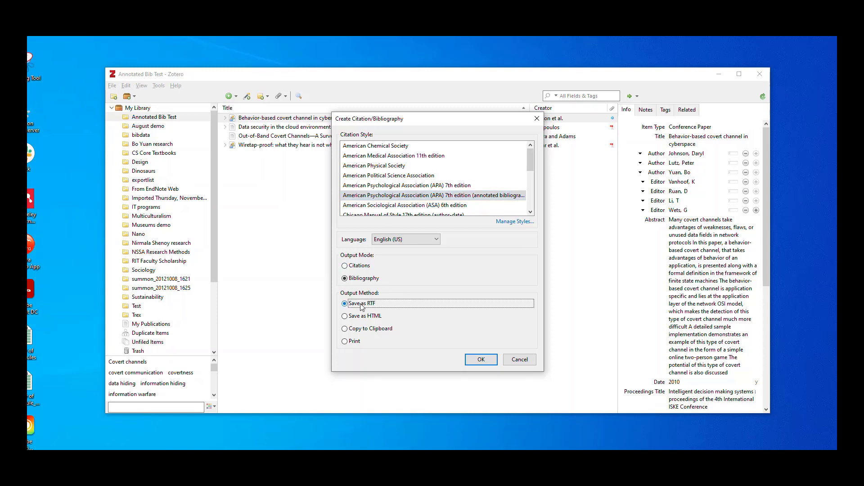
{"action": "left_click", "coordinate": [482, 360]}
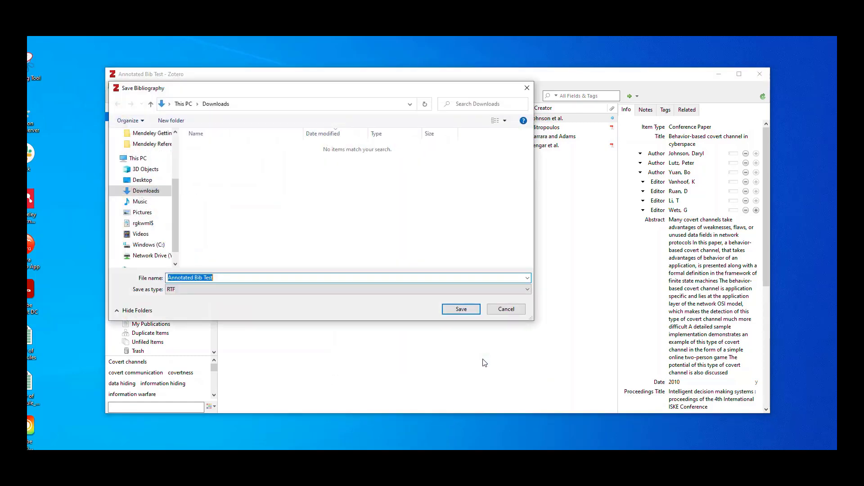
{"action": "left_click", "coordinate": [468, 309]}
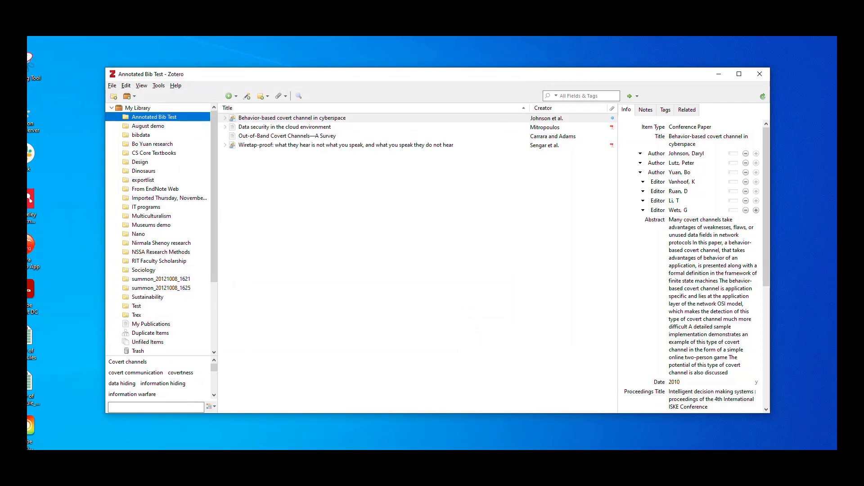
Step: Open the saved Annotated Bib Test RTF from Downloads in Word
{"action": "key", "text": "super+e"}
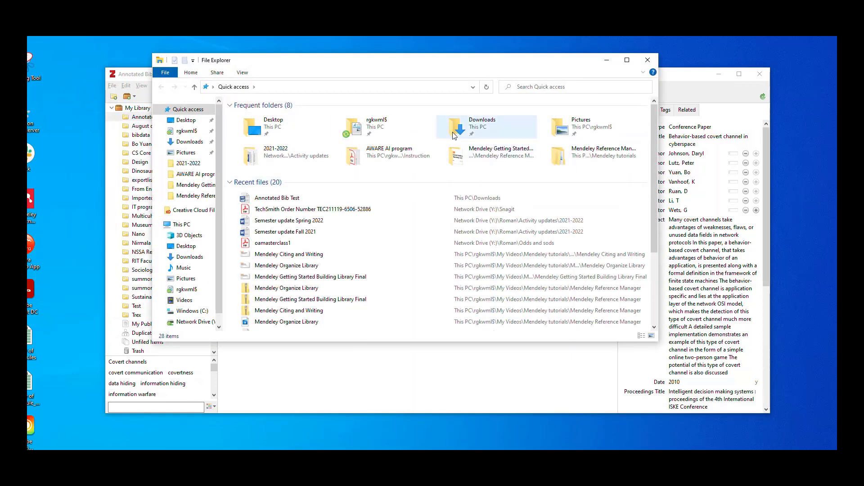
{"action": "left_click", "coordinate": [453, 136]}
{"action": "double_click", "coordinate": [454, 136]}
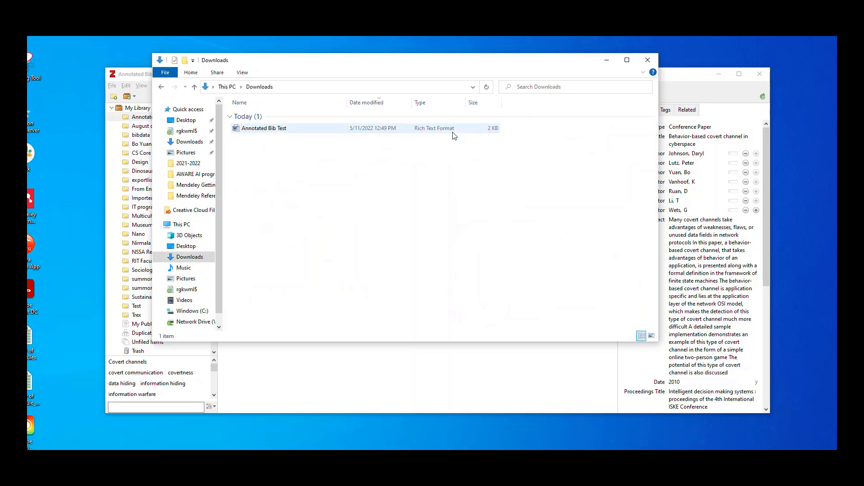
{"action": "double_click", "coordinate": [339, 130]}
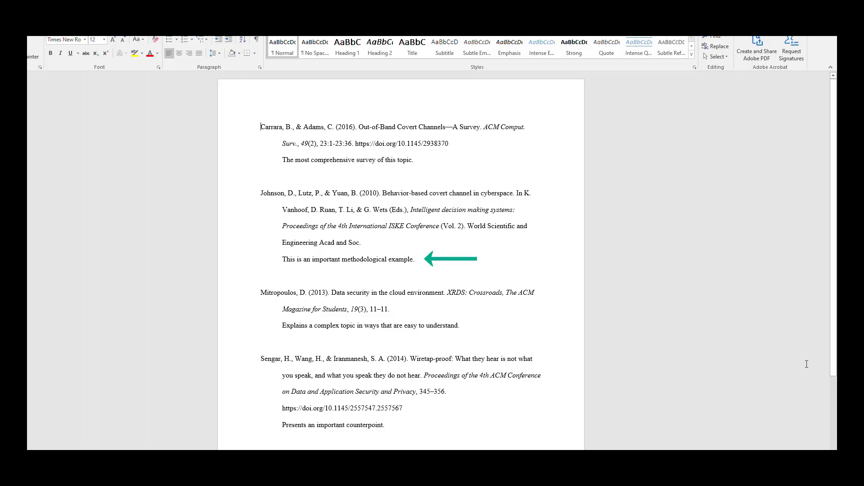
{"action": "scroll", "coordinate": [826, 366], "scroll_direction": "down", "scroll_amount": 3}
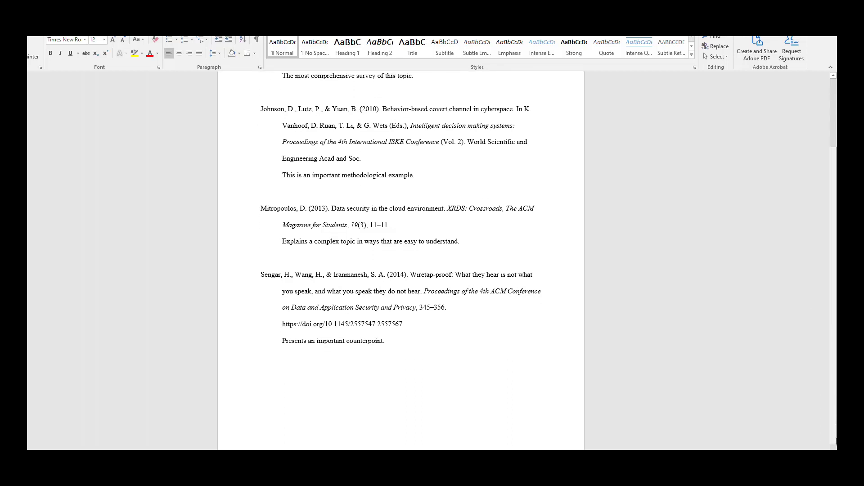
{"action": "scroll", "coordinate": [828, 298], "scroll_direction": "up", "scroll_amount": 3}
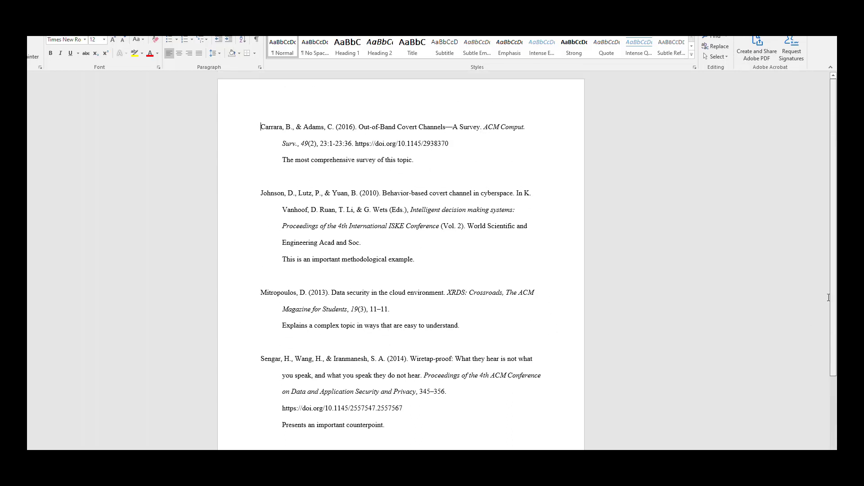